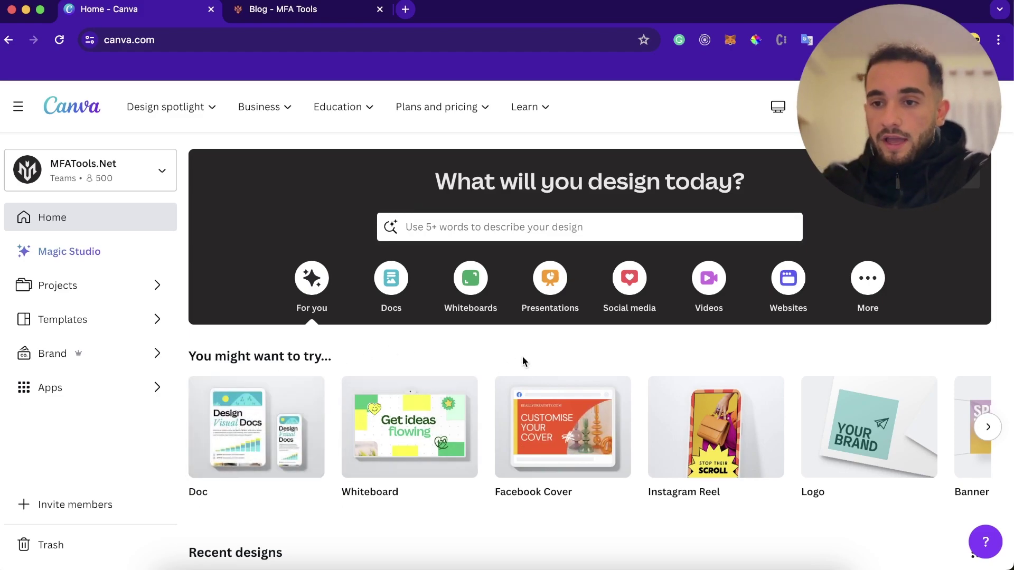
Step: Switch to the MFA Tools blog tab and check its web address
scroll(522, 356, down, 10)
scroll(522, 356, up, 10)
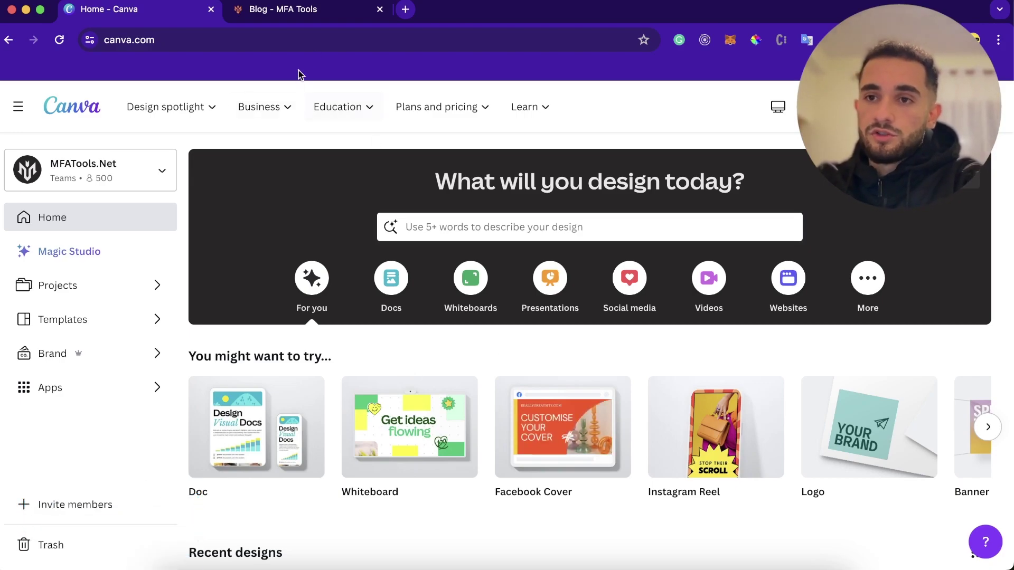
click(343, 15)
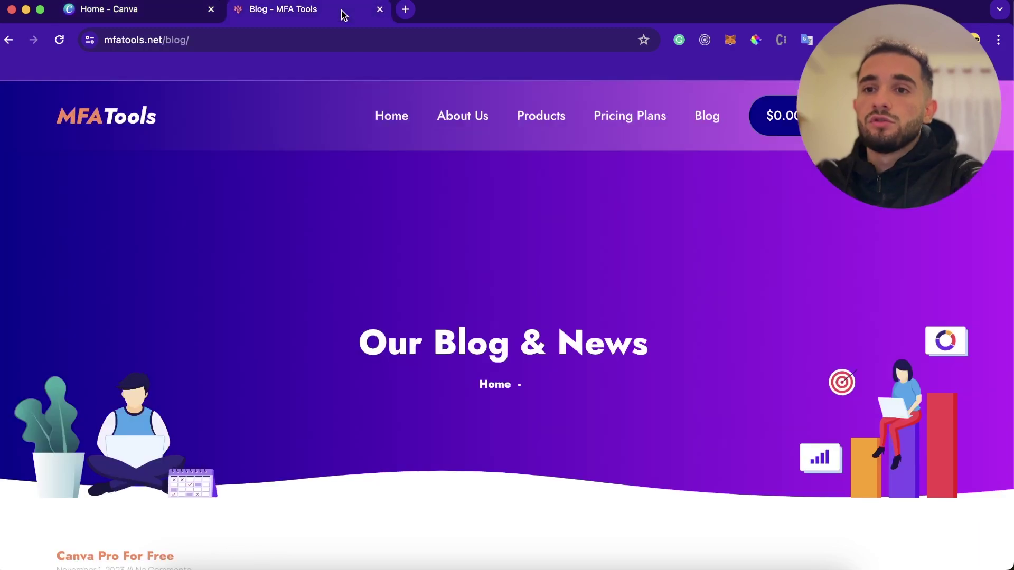
click(185, 39)
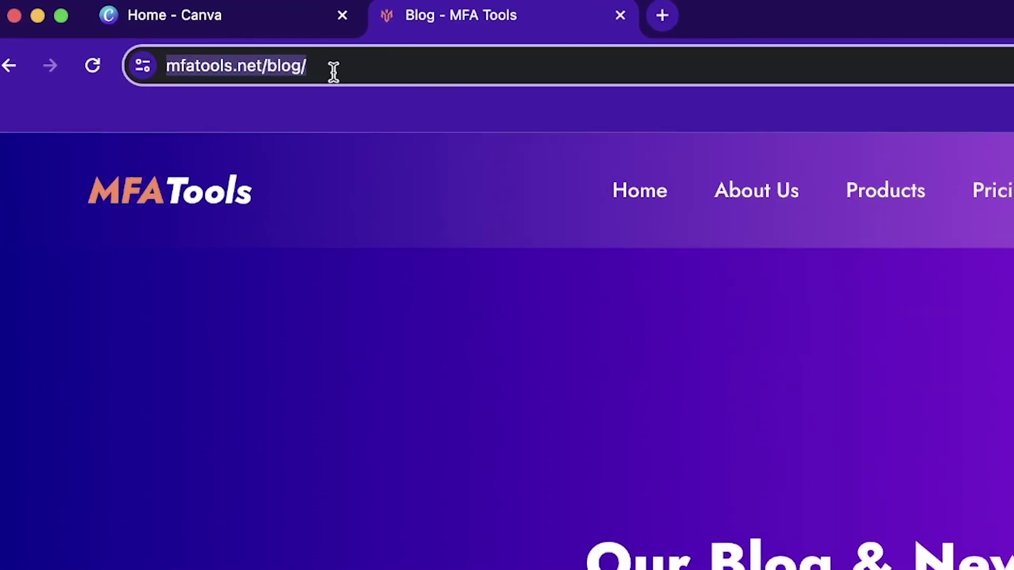
click(298, 49)
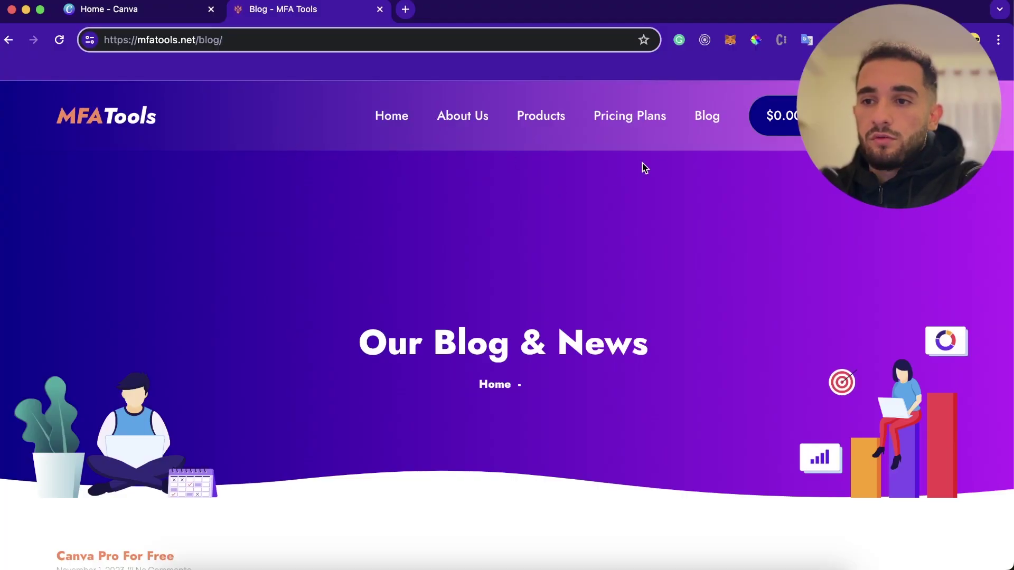
click(710, 117)
Step: Open the Canva Pro For Free post, find its Team invite links, and return to Canva home
scroll(526, 280, down, 7)
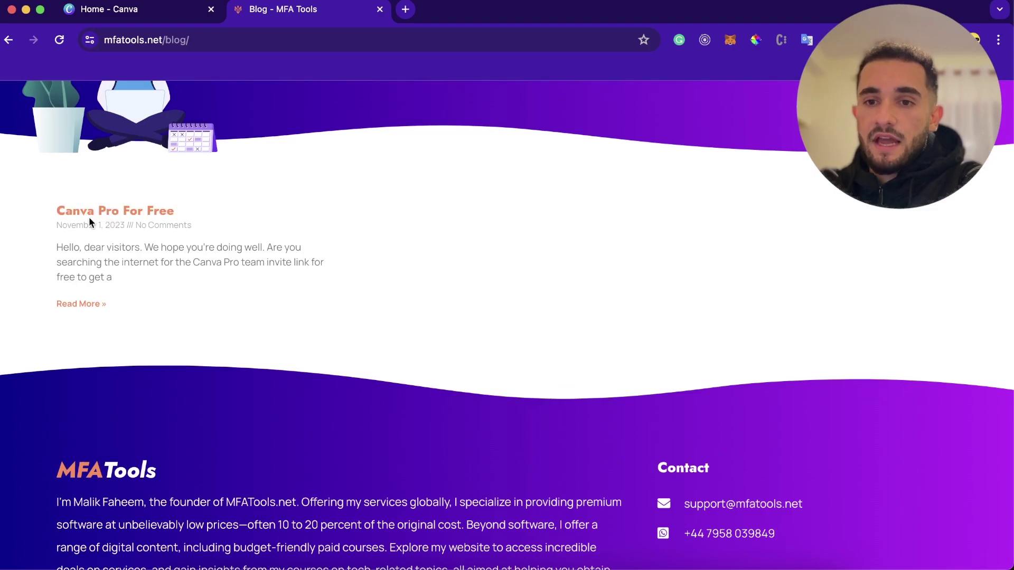
click(125, 211)
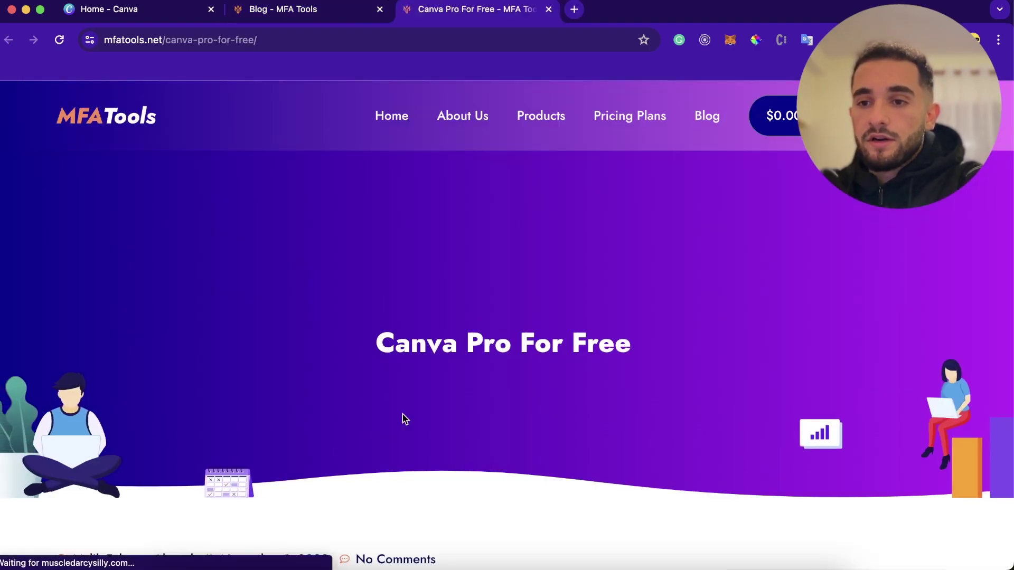
scroll(402, 418, down, 10)
scroll(403, 418, down, 20)
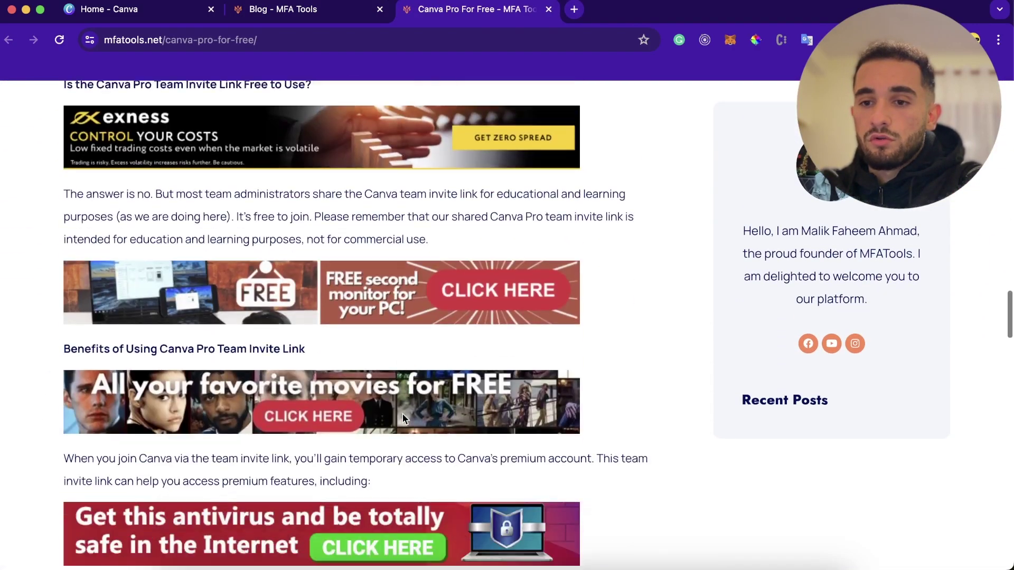
scroll(402, 419, up, 2)
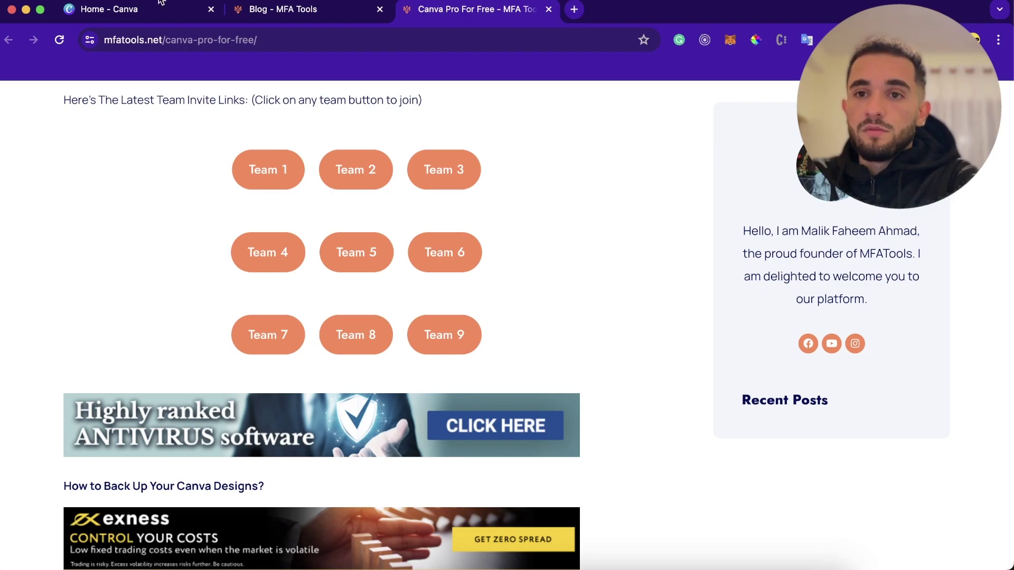
click(129, 12)
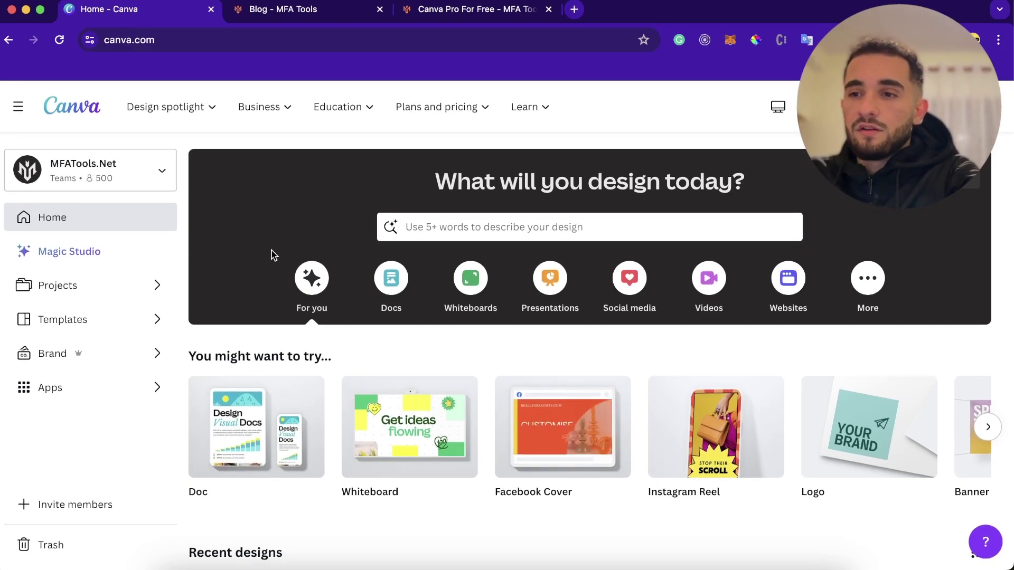
Step: From Magic Studio, pick the Text to Video feature and start a Try Magic Media design
click(82, 261)
scroll(361, 471, down, 15)
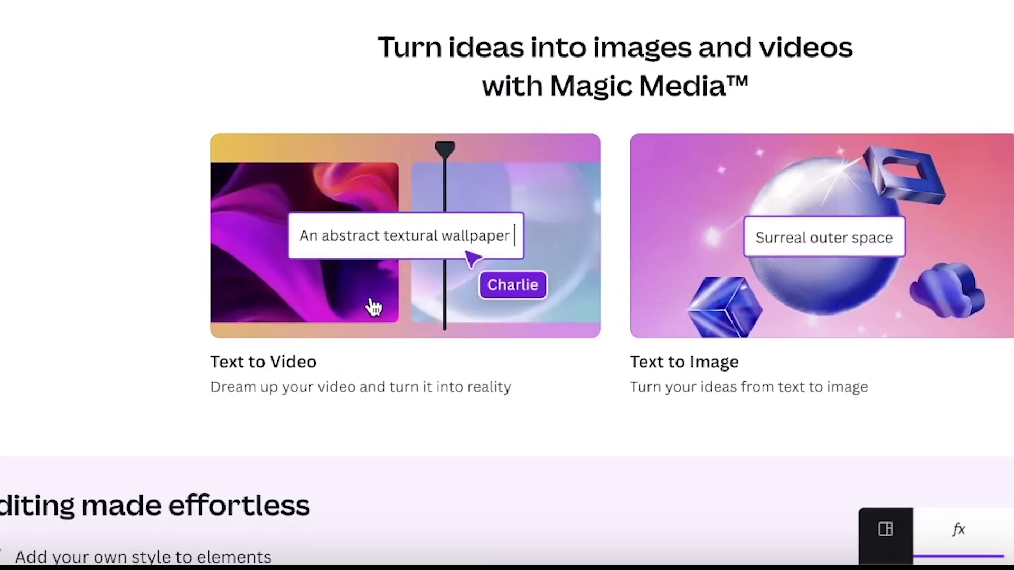
click(382, 301)
click(315, 365)
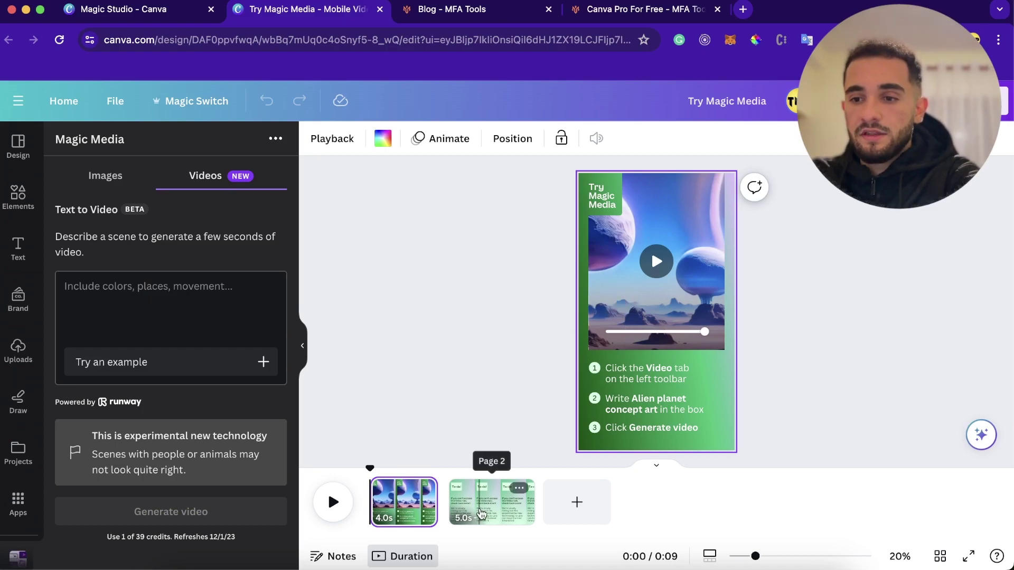
Step: Delete the first template page, clear the other, and generate 'A candle in the style of minimalism' clip
click(491, 492)
click(392, 505)
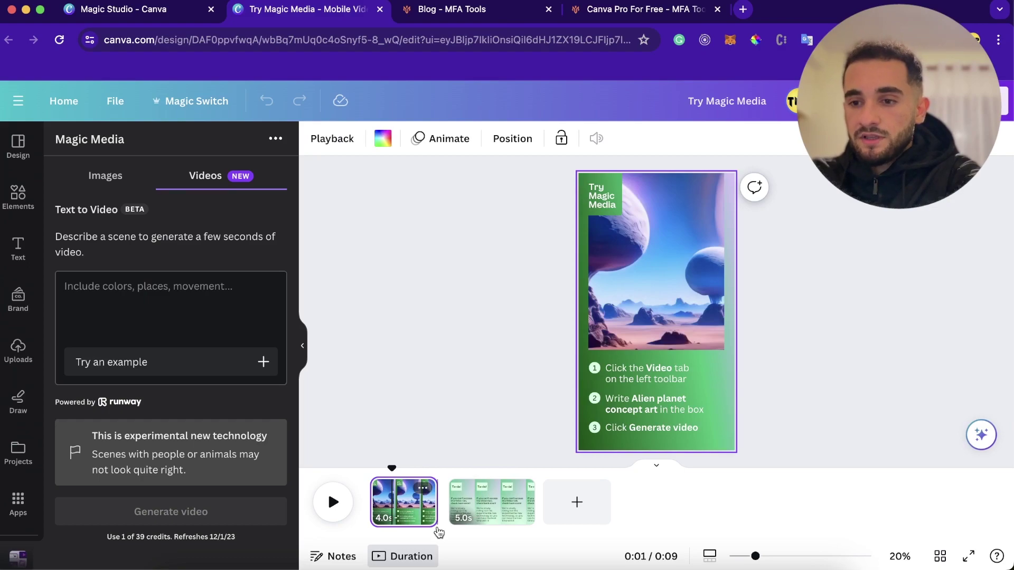
key(Delete)
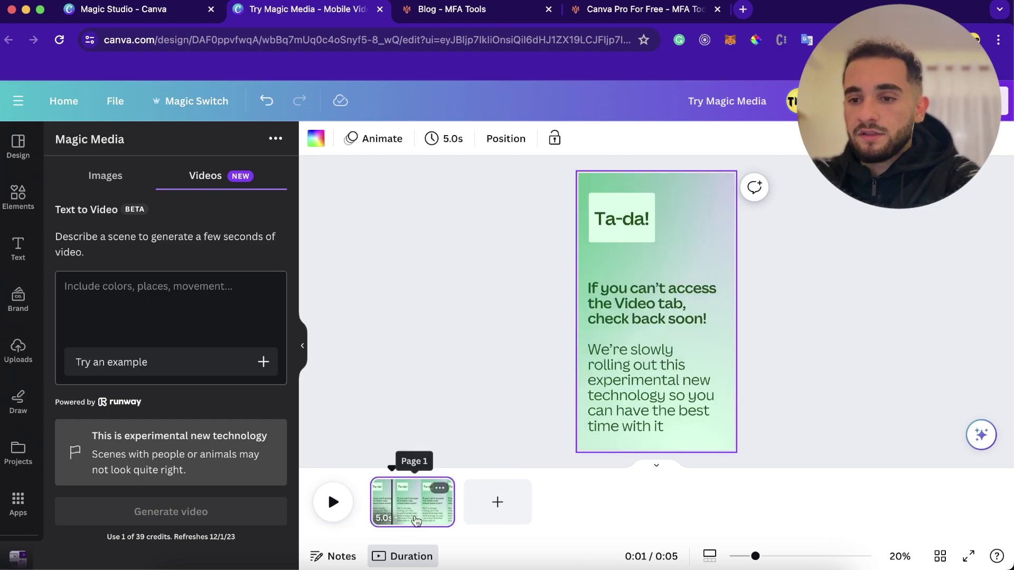
key(Delete)
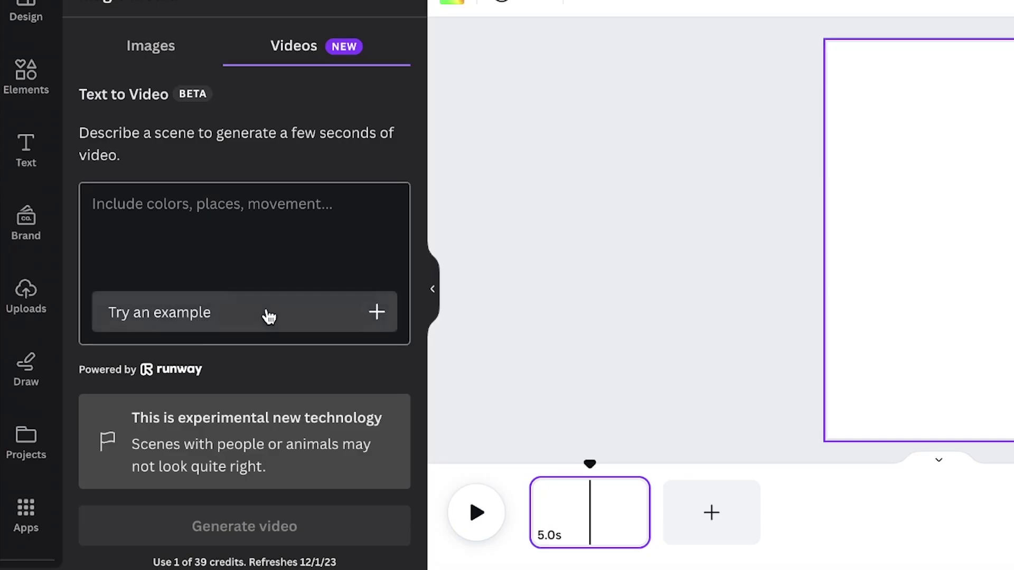
click(269, 316)
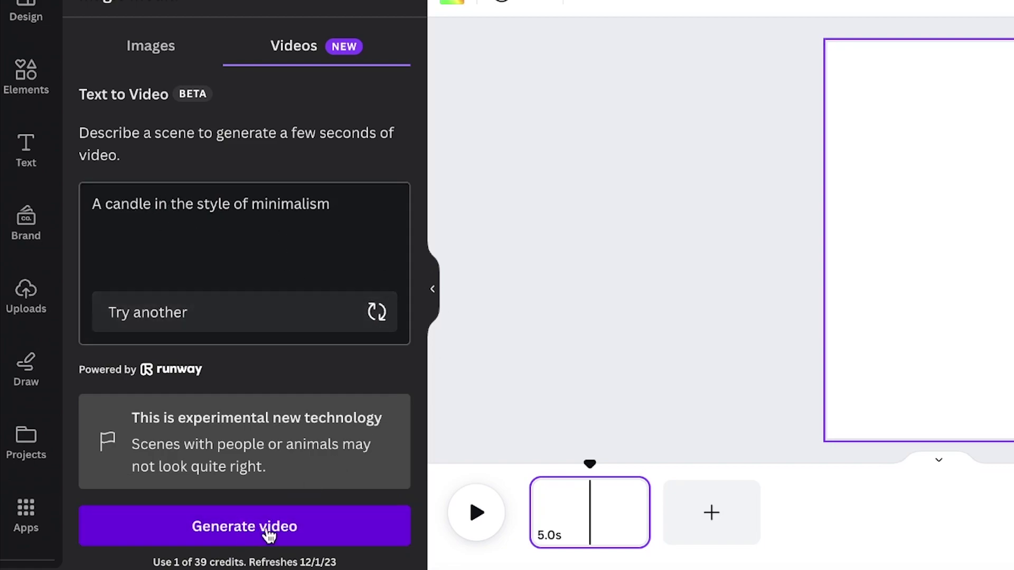
click(282, 538)
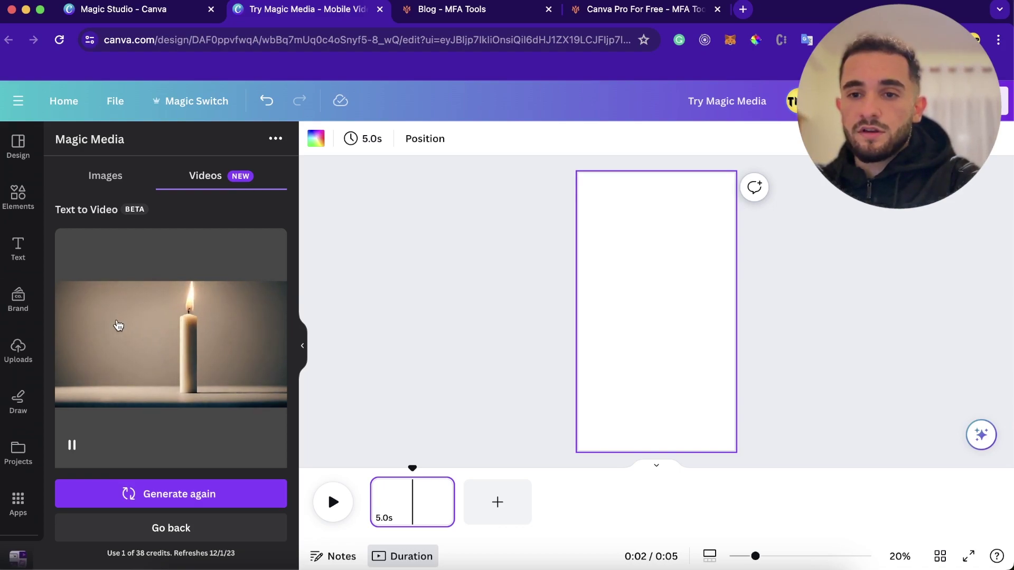
Step: Place the candle clip on the page, then generate a clip from 'Pop art animated background, minimal motion design esthetic'
drag(118, 325, 403, 497)
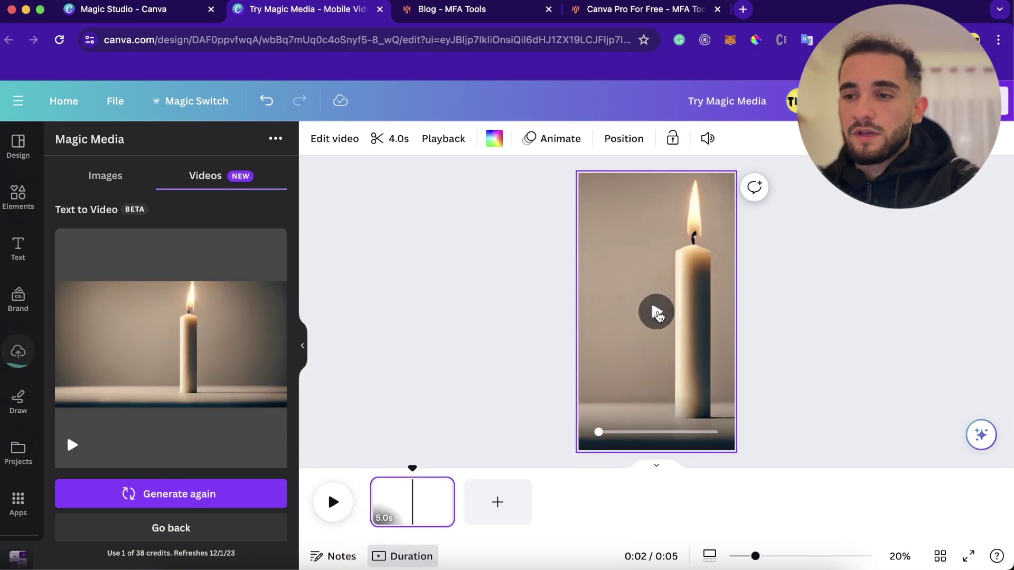
click(168, 530)
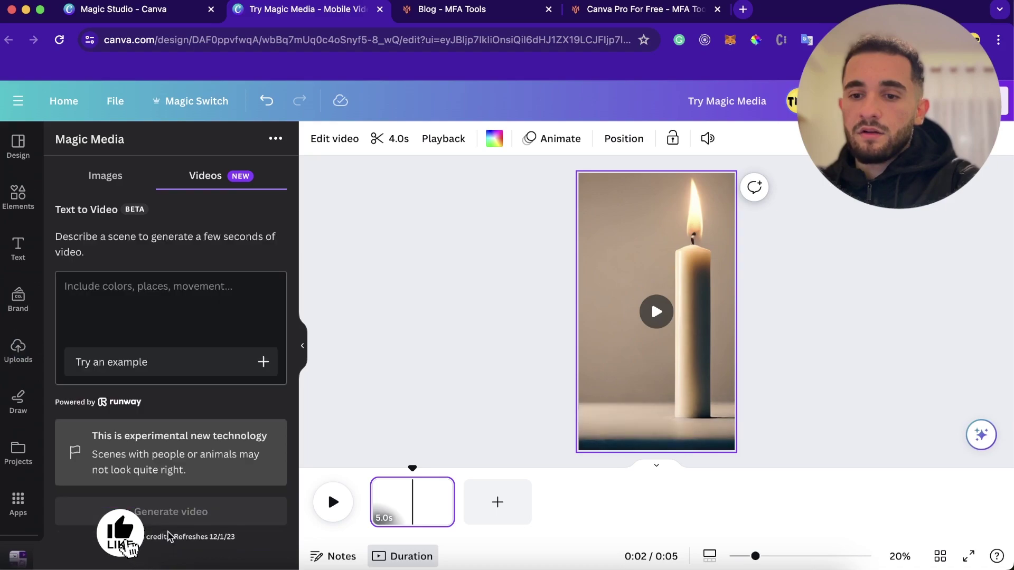
click(146, 340)
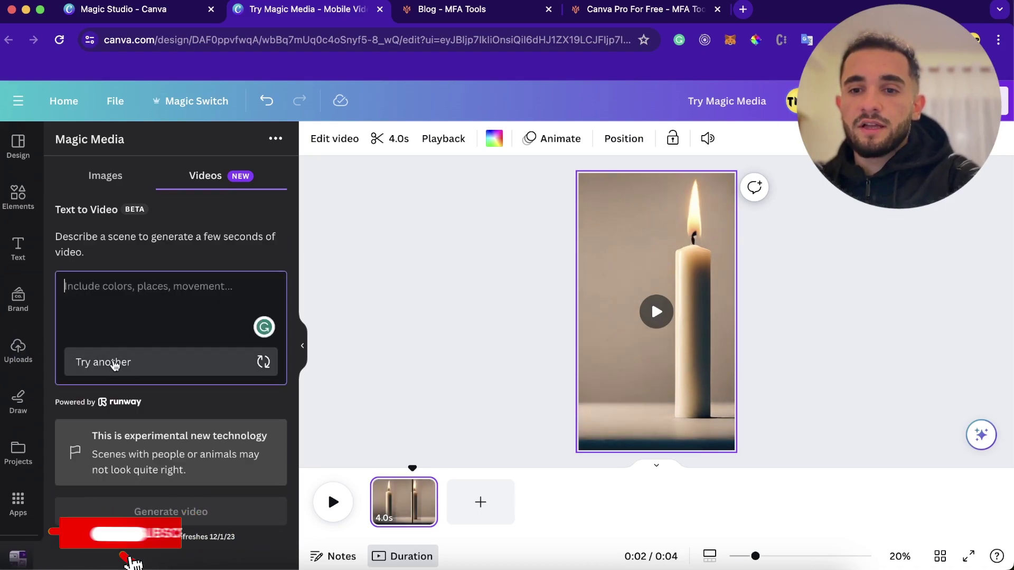
click(263, 362)
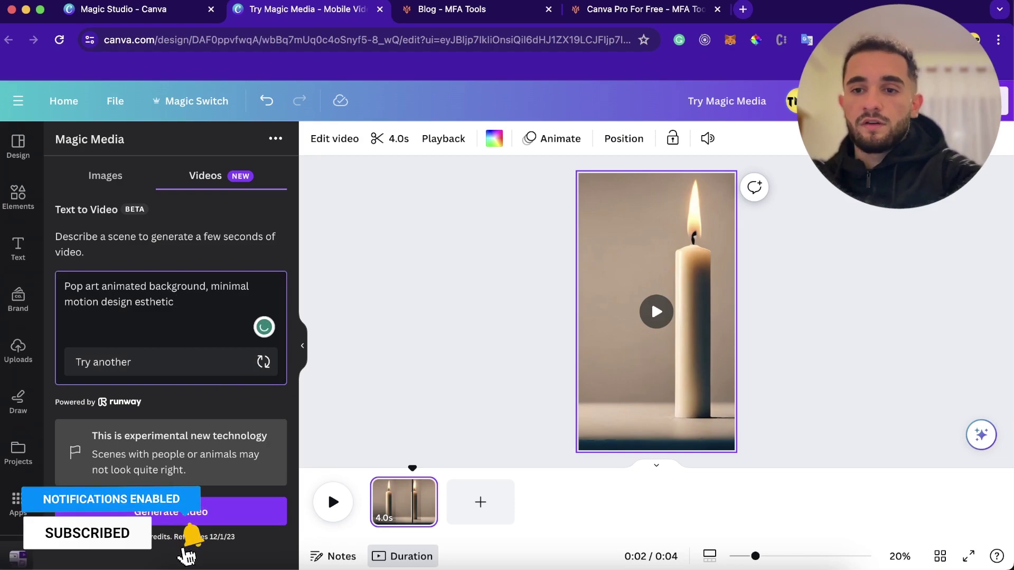
click(217, 317)
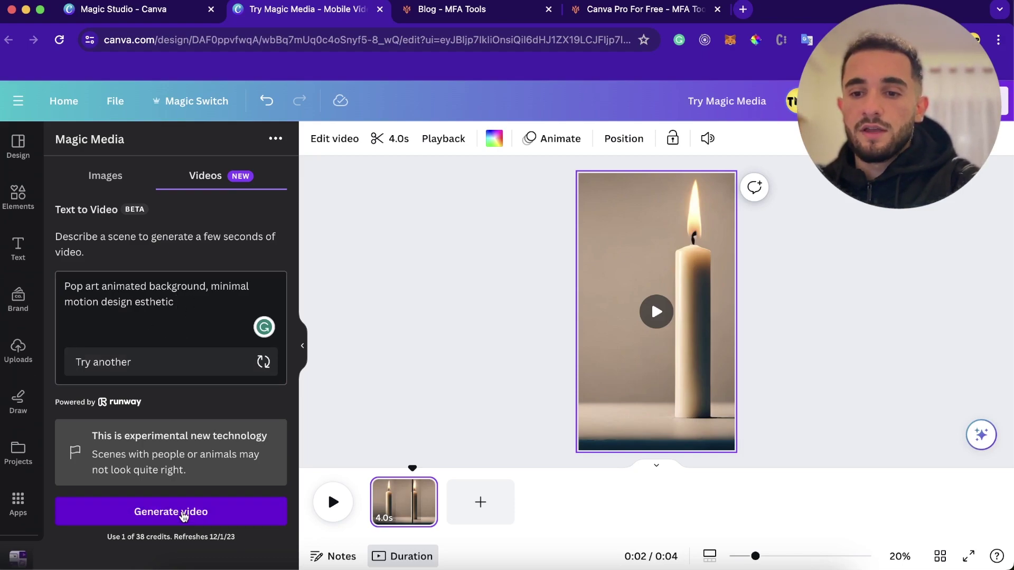
click(189, 515)
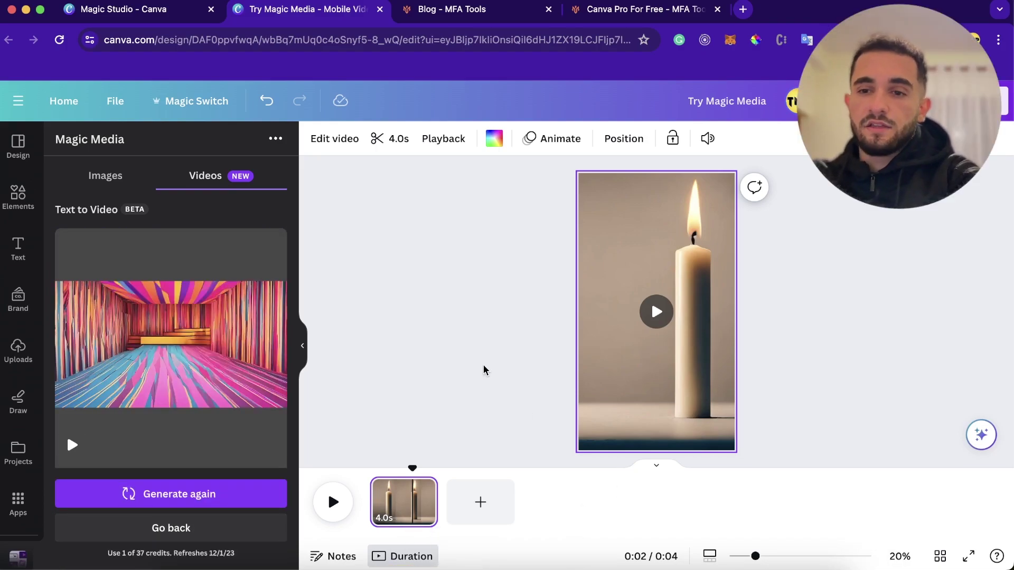
Step: Add the striped-room clip to the design and generate two more Magic Media video clips
drag(158, 334, 467, 502)
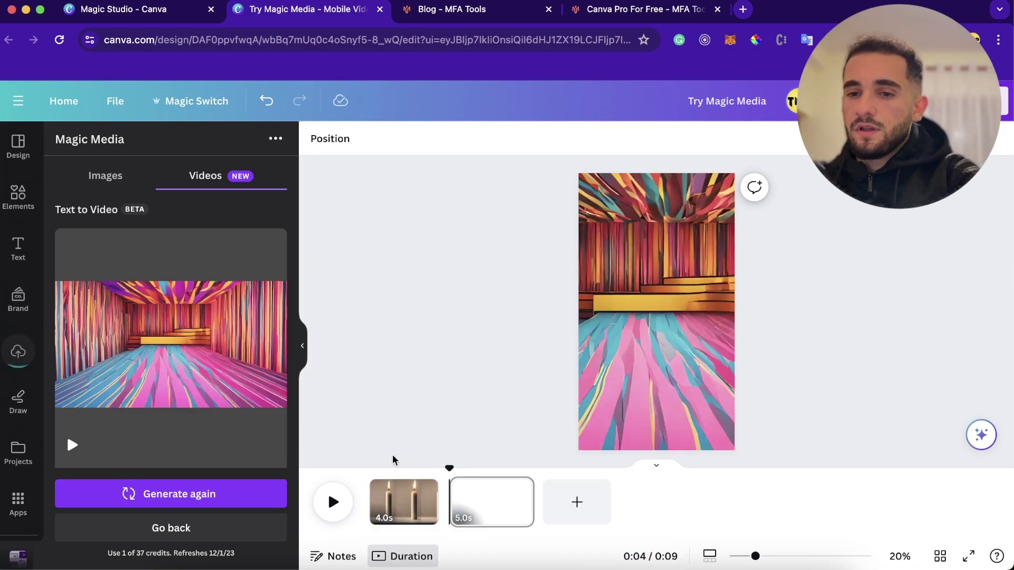
click(174, 528)
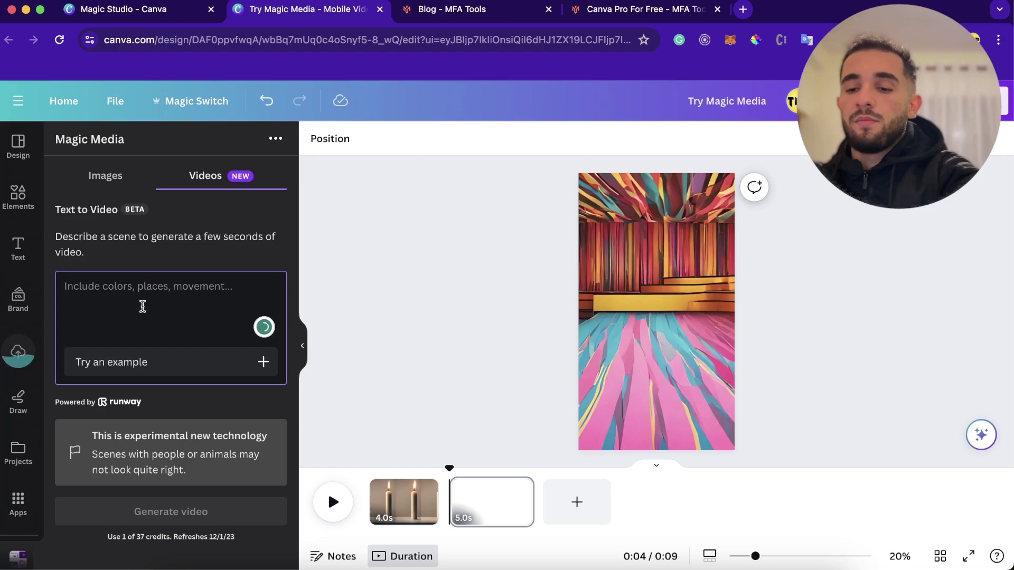
text(promp)
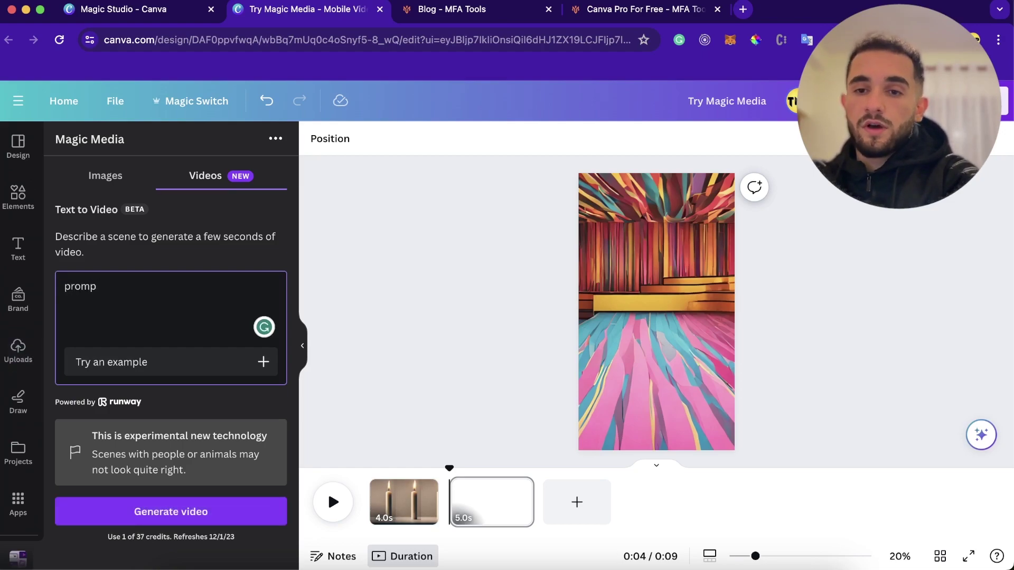
key(BackSpace)
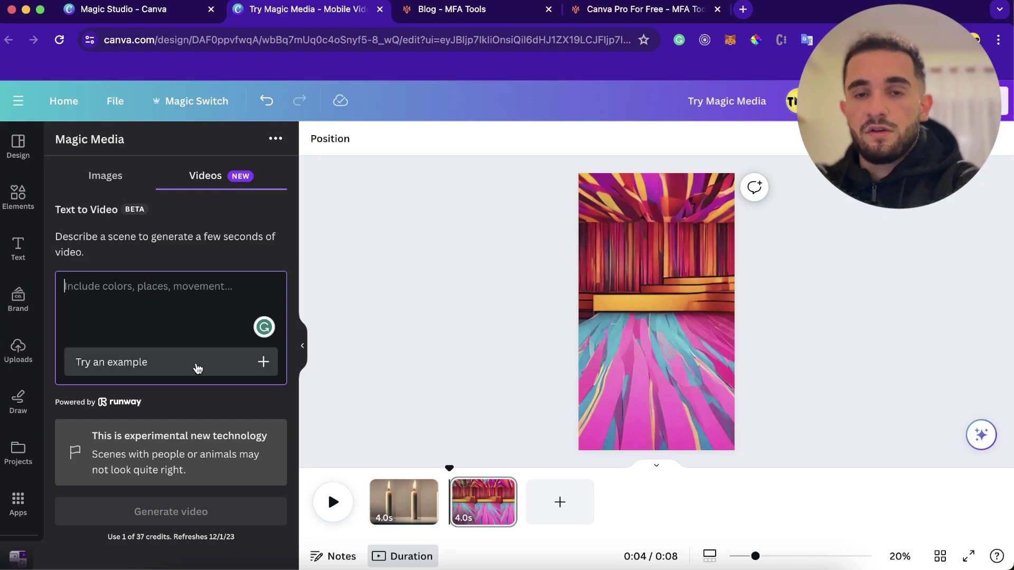
click(198, 368)
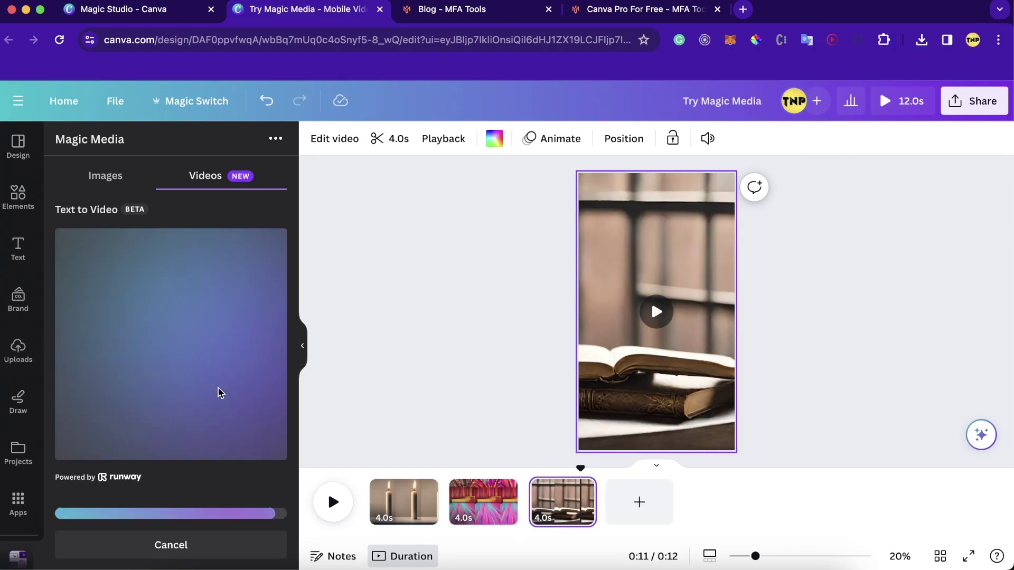
click(174, 493)
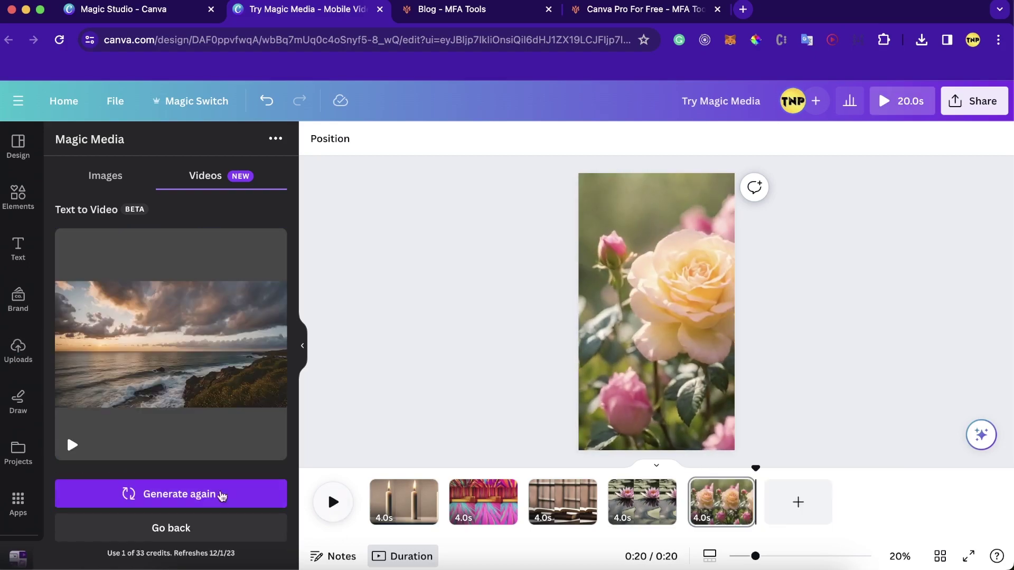
click(393, 502)
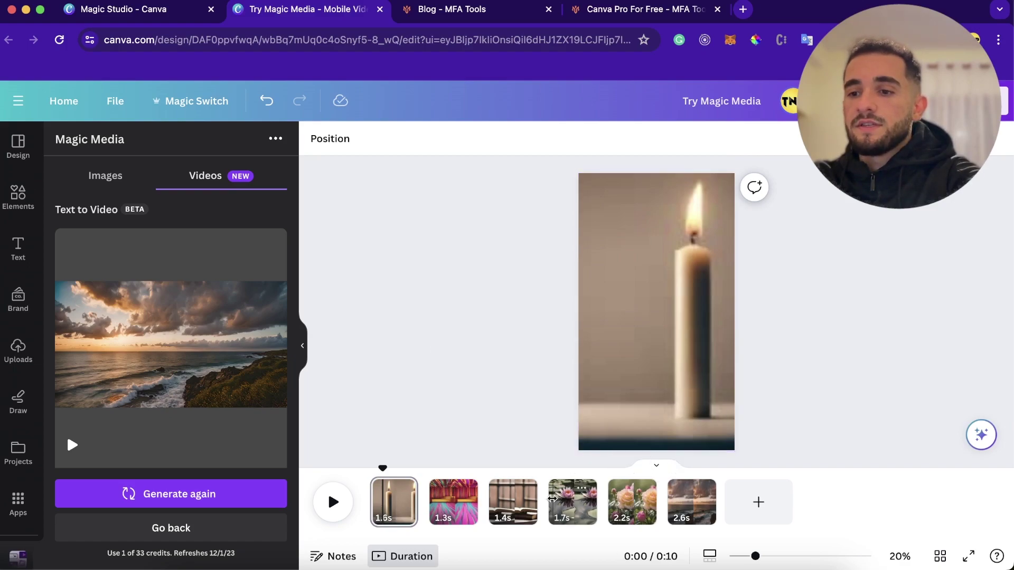
Step: Step through the six timeline clips from pop-art room to seascape and bring up sharing options
click(453, 504)
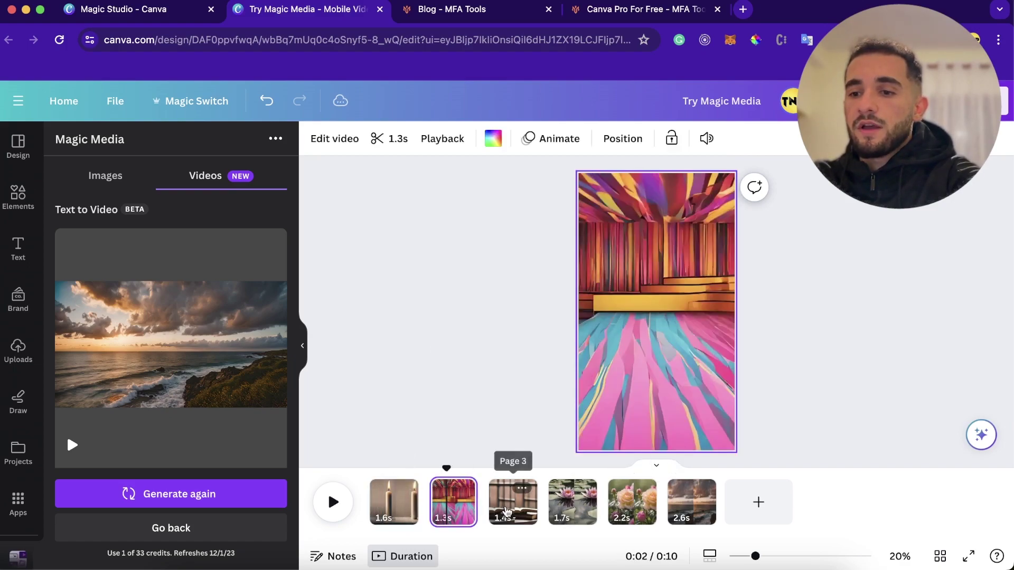
click(512, 505)
click(567, 511)
click(629, 507)
click(689, 507)
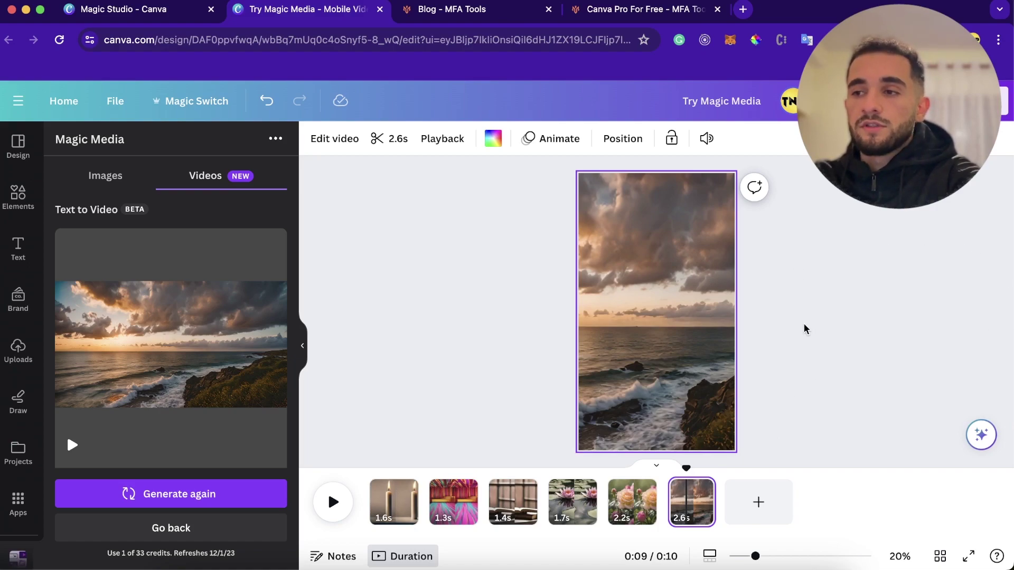
click(993, 101)
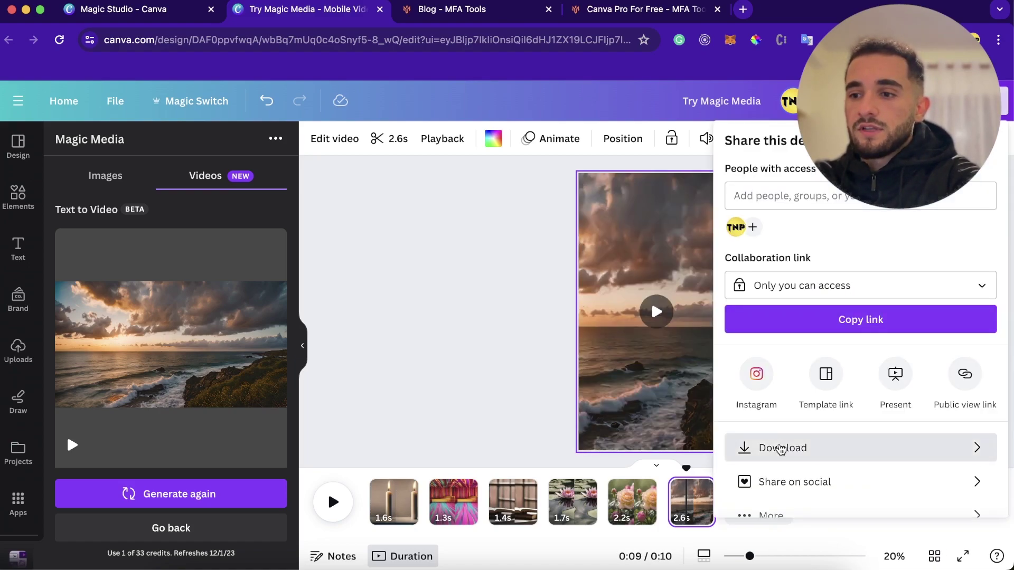
Step: Download the video as an MP4 and open the Downloads folder from the Dock
click(783, 447)
click(840, 420)
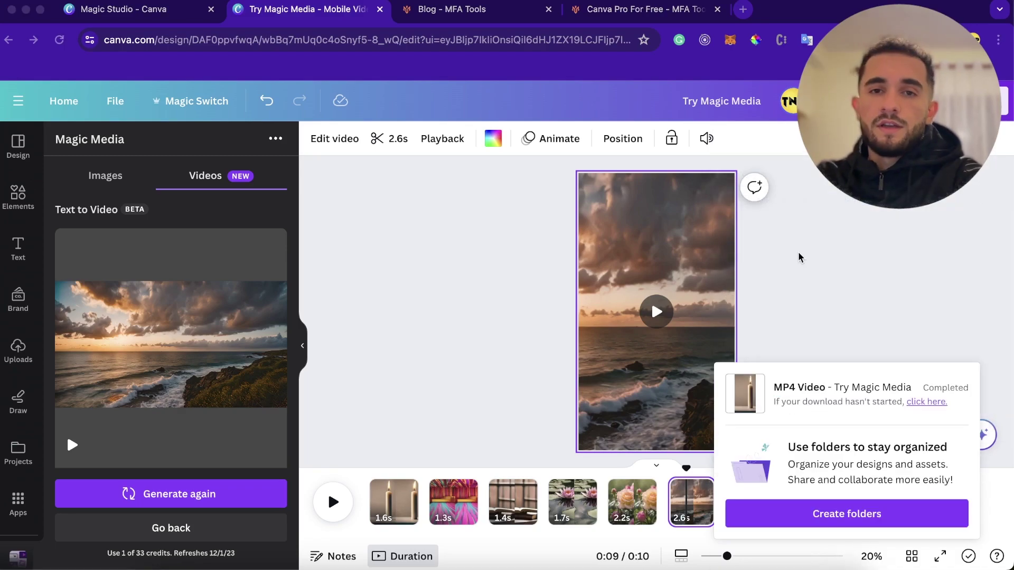
click(811, 560)
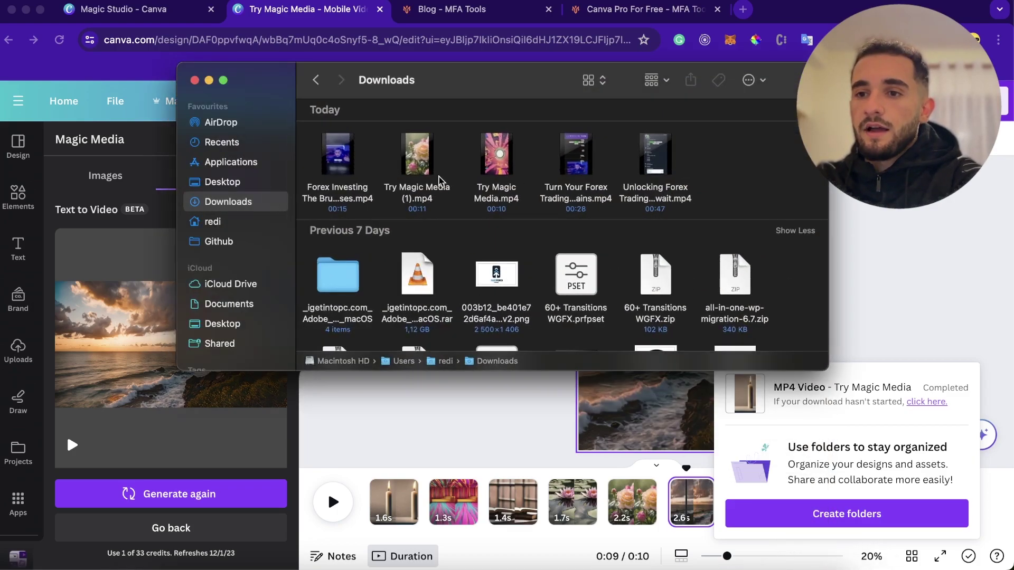
Step: Open Try Magic Media (1).mp4 from the Downloads folder for playback
double_click(414, 184)
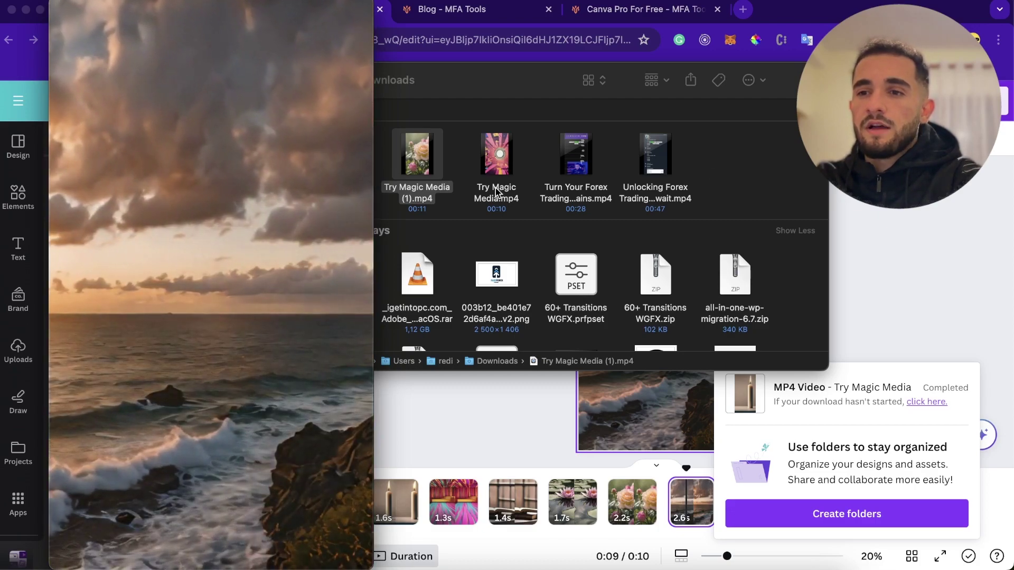
Step: Play Try Magic Media.mp4 in QuickTime to its 00:10 end, nudging the window slightly right
double_click(499, 169)
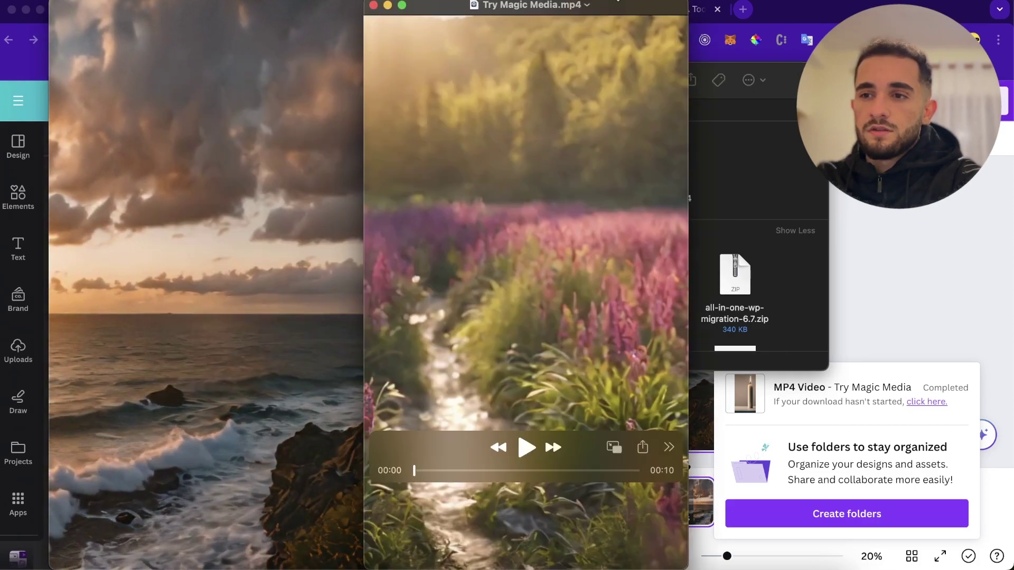
click(518, 443)
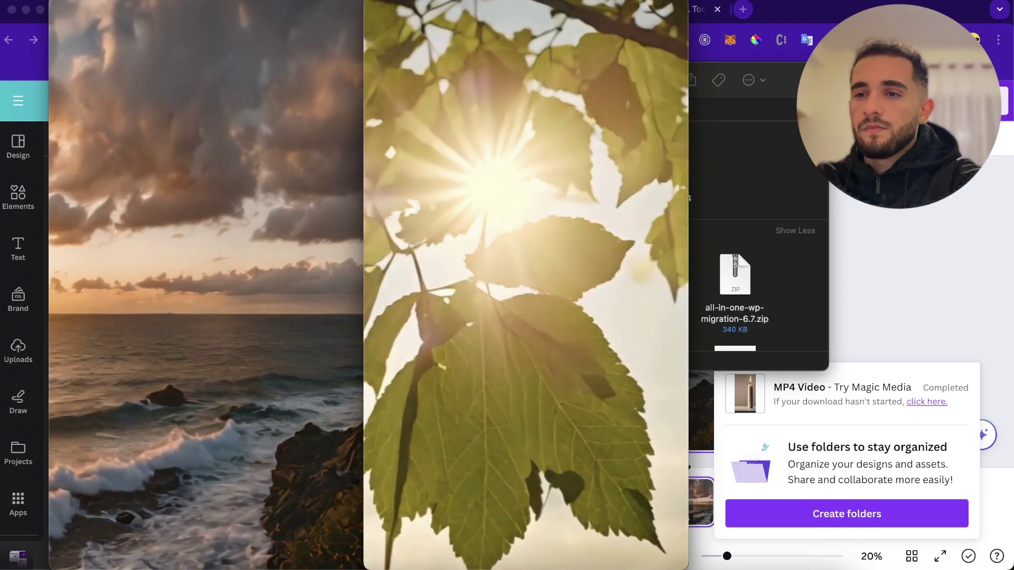
drag(601, 7, 625, 6)
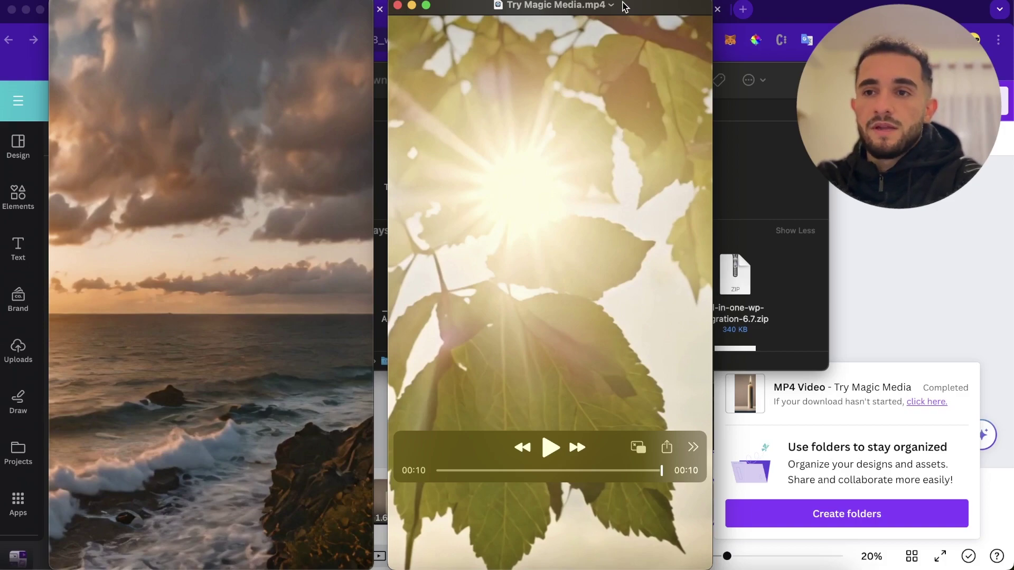
mouse_move(561, 160)
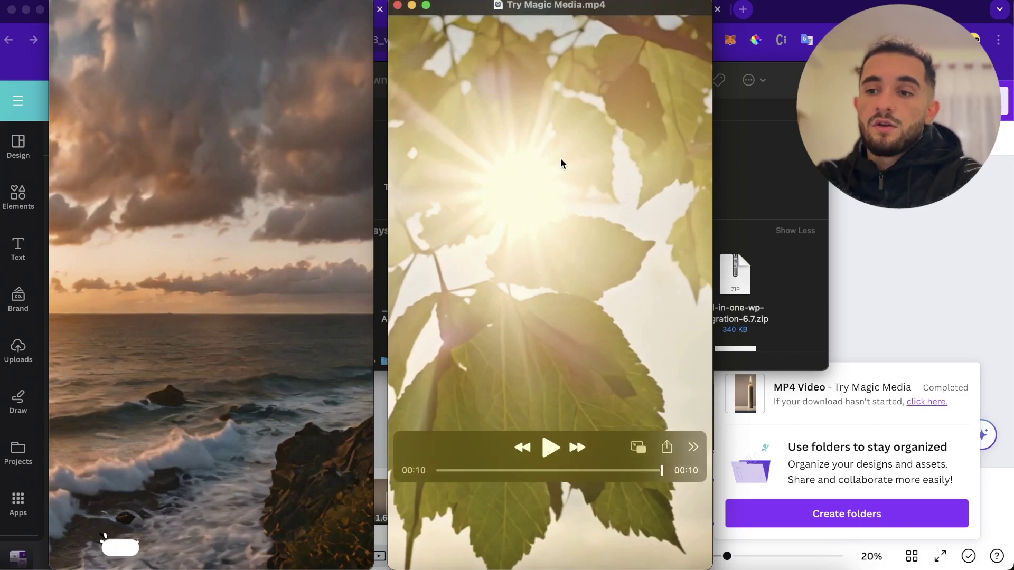